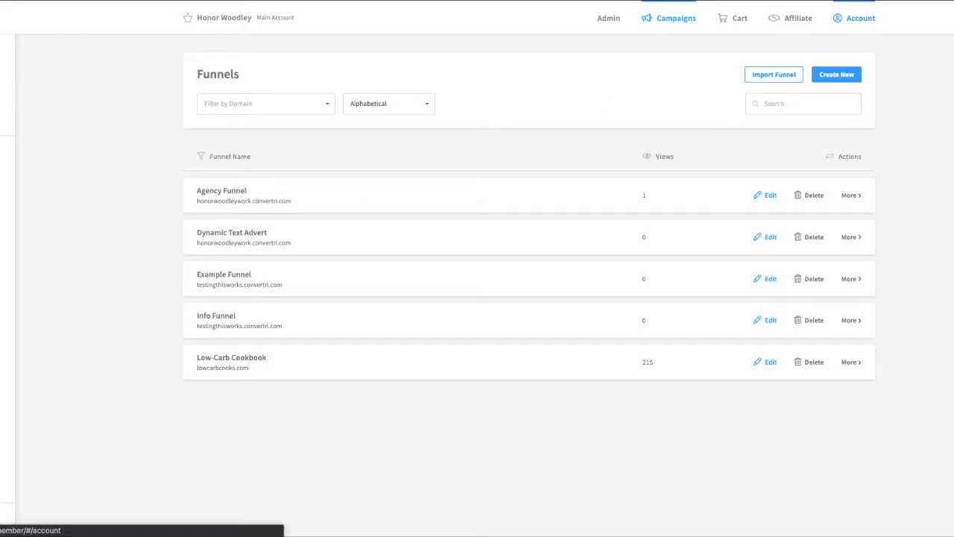
# Open the Demio integration from the account's integrations and save its API Key and API Secret settings.
pyautogui.click(857, 18)
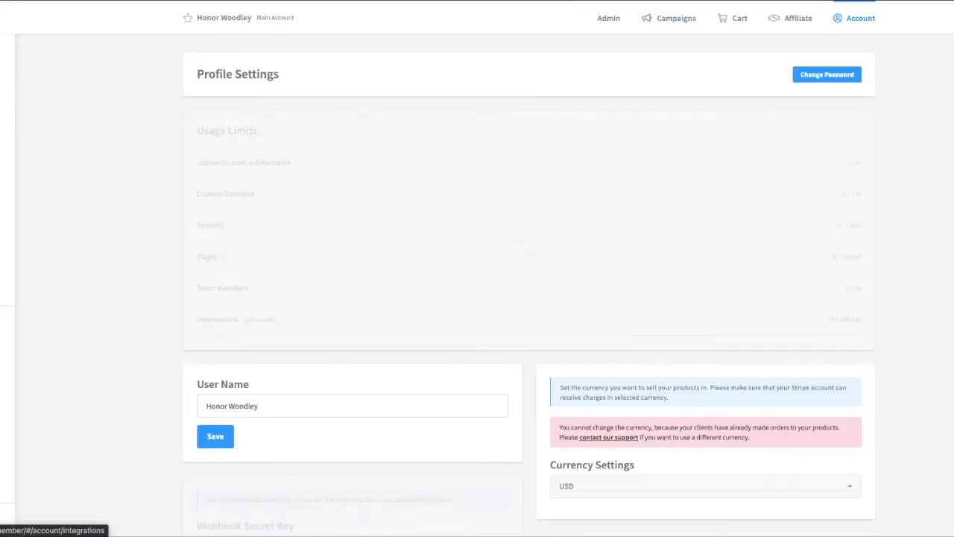
pyautogui.click(22, 161)
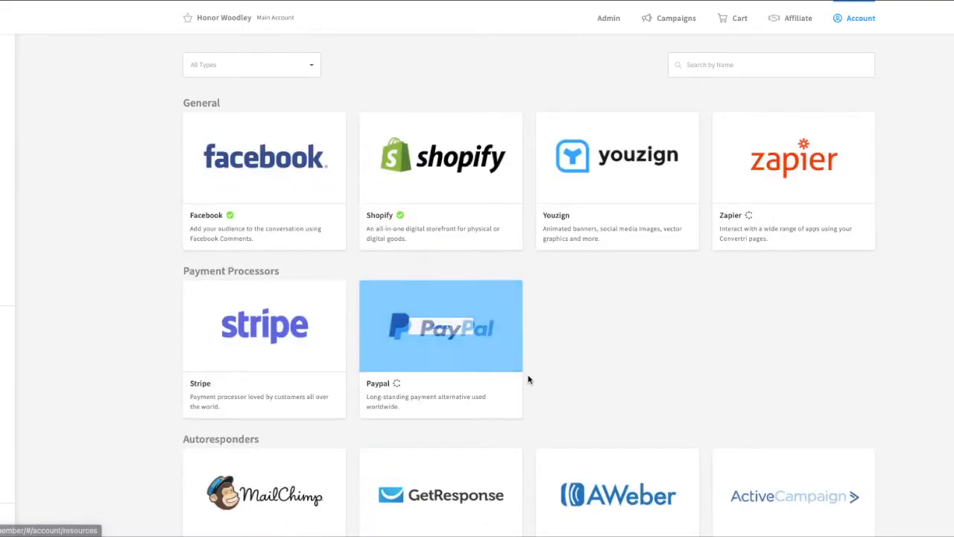
pyautogui.scroll(-3, 529, 379)
pyautogui.scroll(-6, 526, 358)
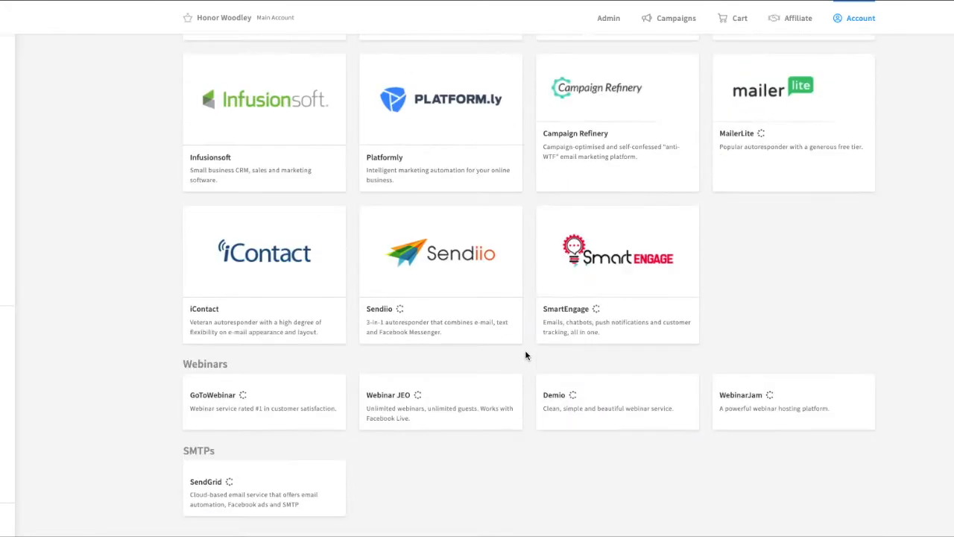
pyautogui.click(603, 358)
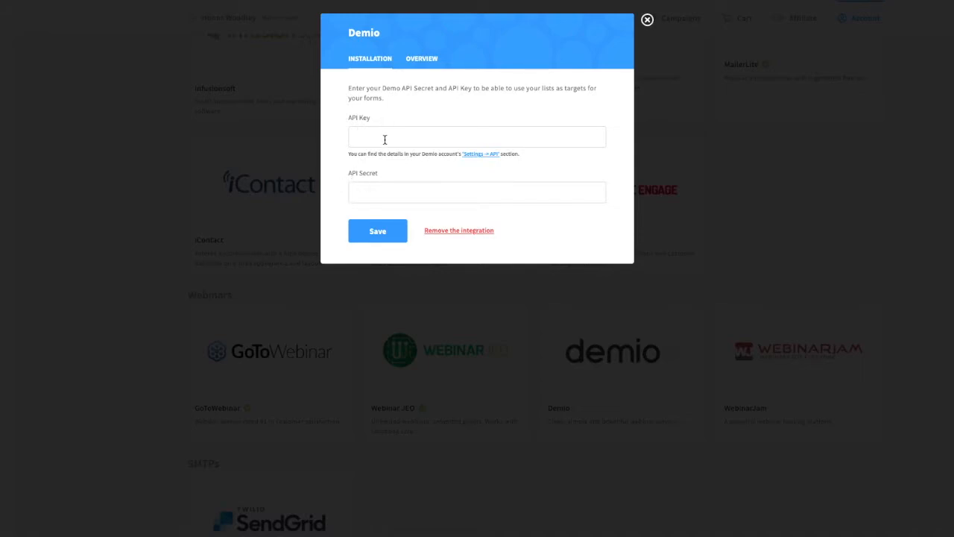
pyautogui.click(380, 230)
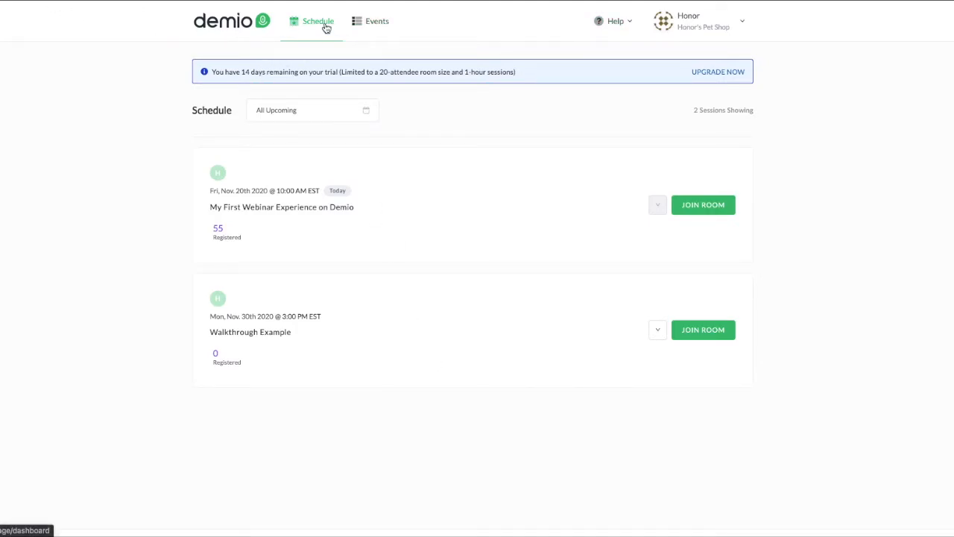
# Switch to Demio and create a new Standard event named "Walkthrough 2".
pyautogui.click(380, 25)
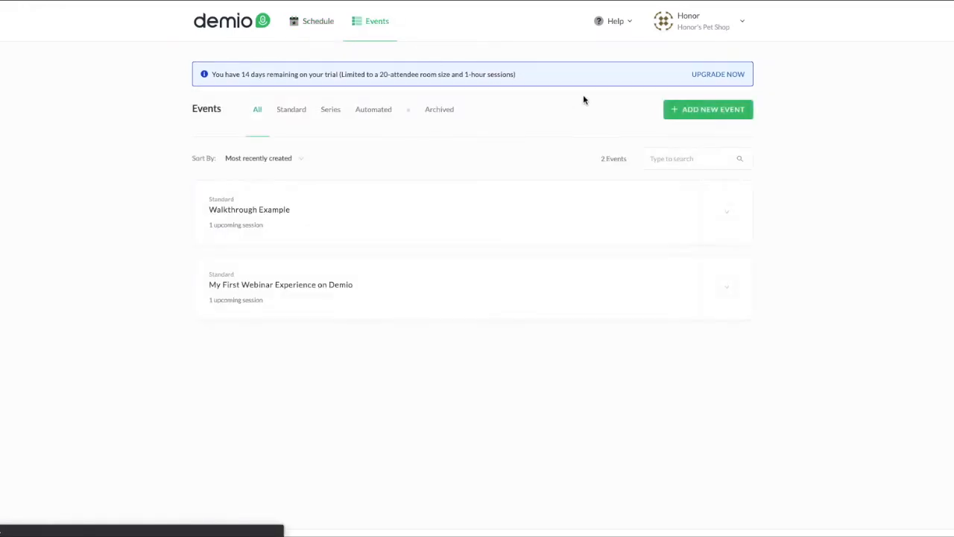
pyautogui.click(674, 113)
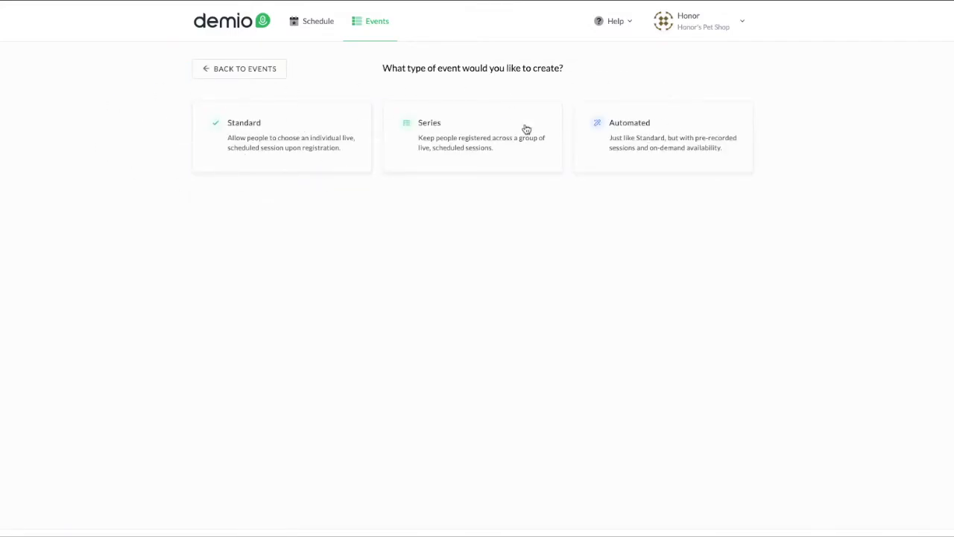
pyautogui.click(212, 113)
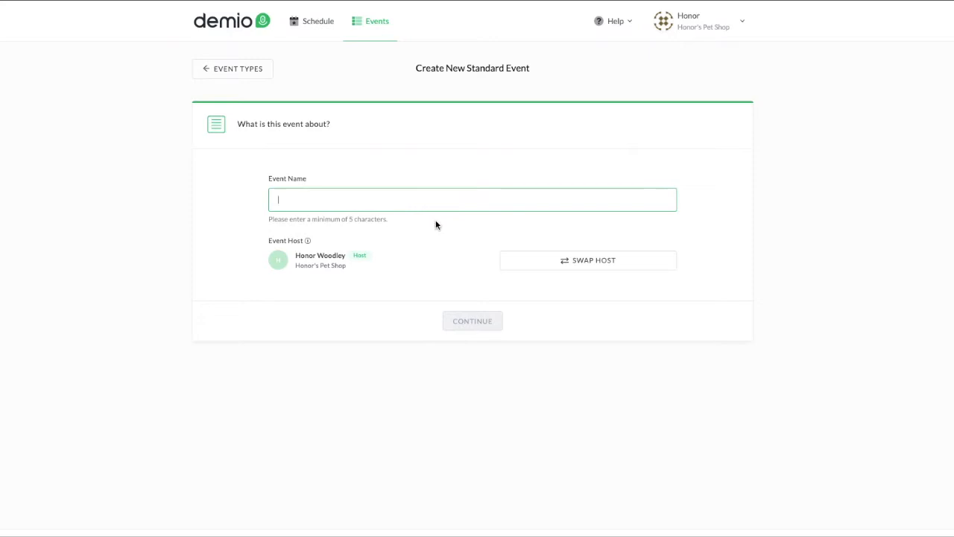
pyautogui.write('Walkthrough 2')
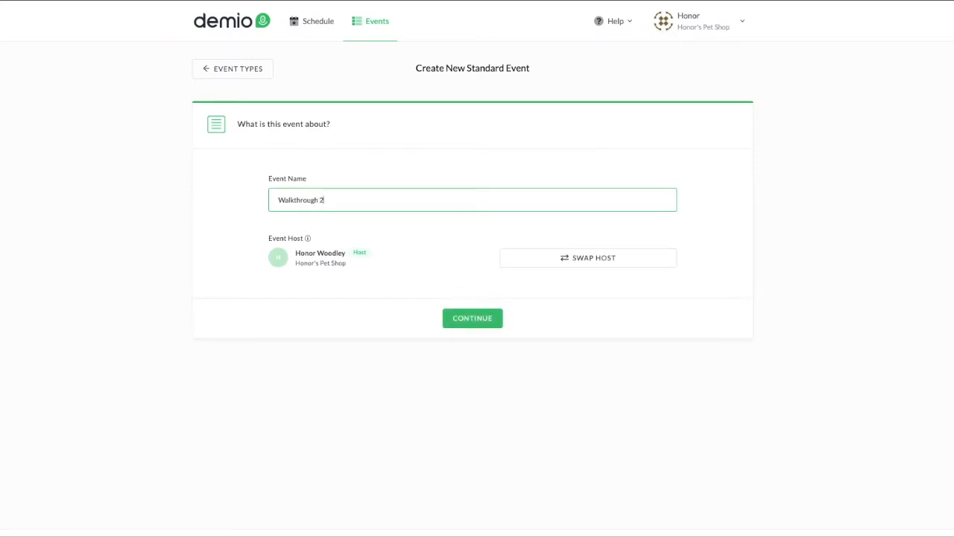
pyautogui.click(492, 323)
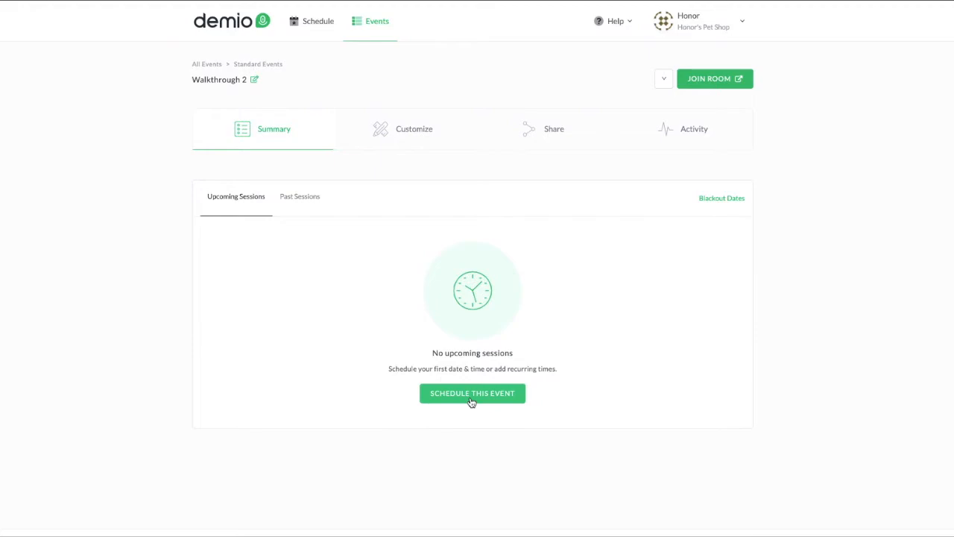
# Schedule a single session of the event for December 25, 2020 and add it to the event schedule.
pyautogui.click(429, 395)
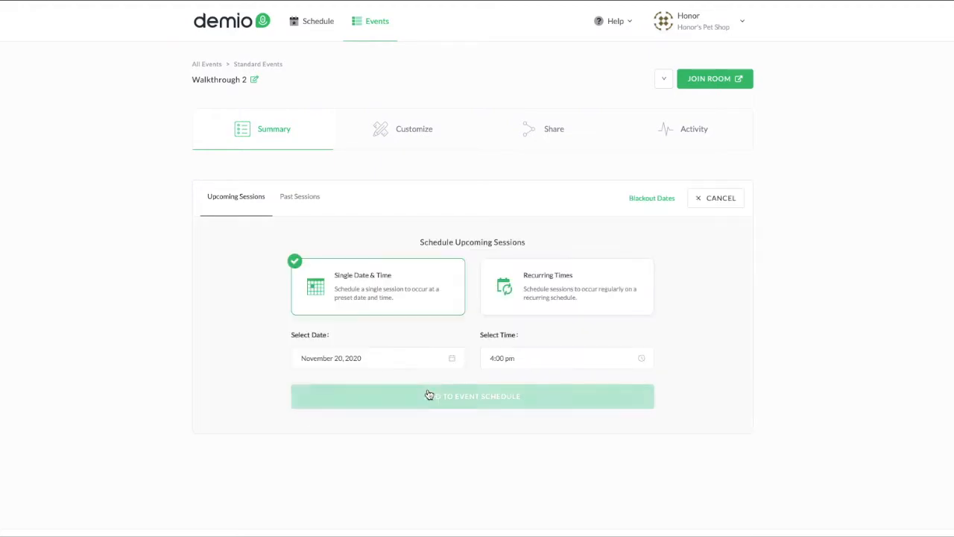
pyautogui.click(452, 358)
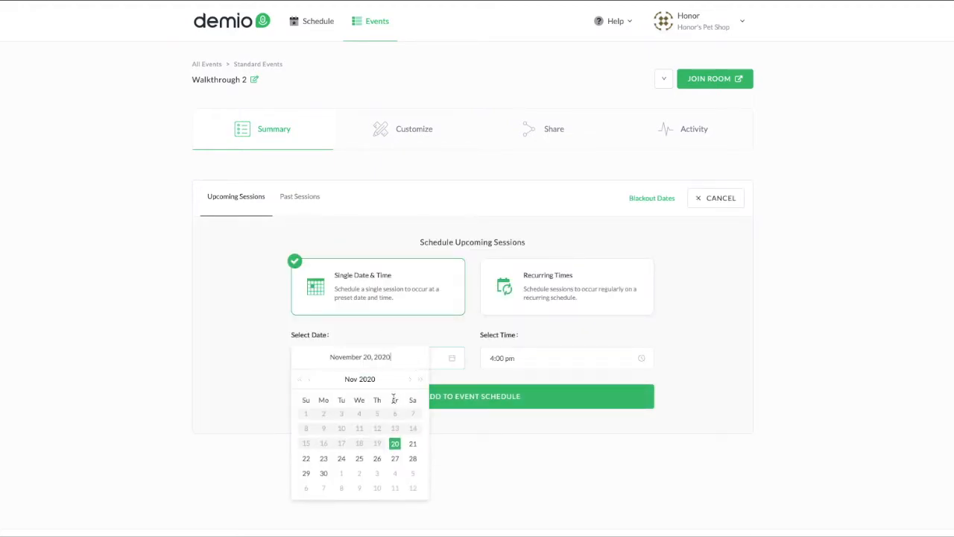
pyautogui.click(412, 385)
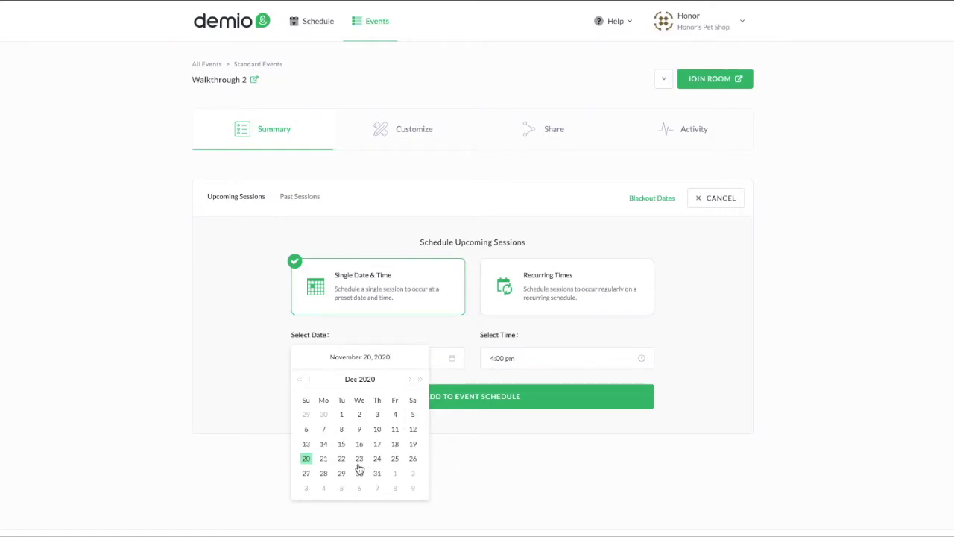
pyautogui.click(395, 460)
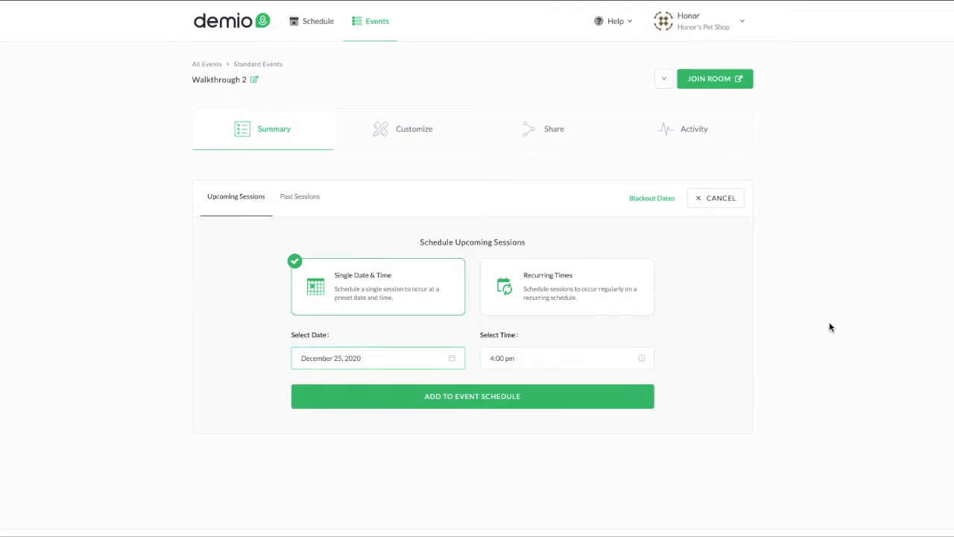
pyautogui.click(520, 400)
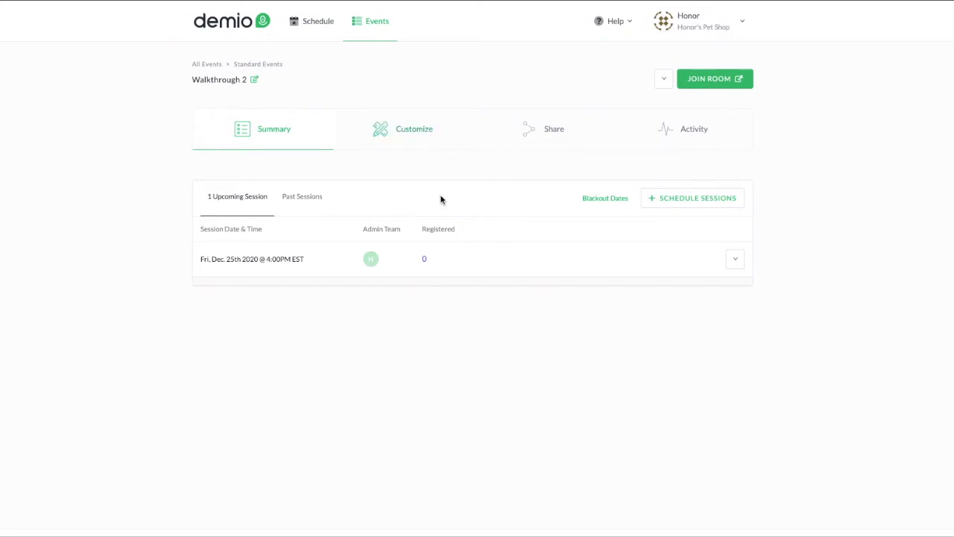
# Check the list of all upcoming sessions in the Demio schedule.
pyautogui.click(313, 21)
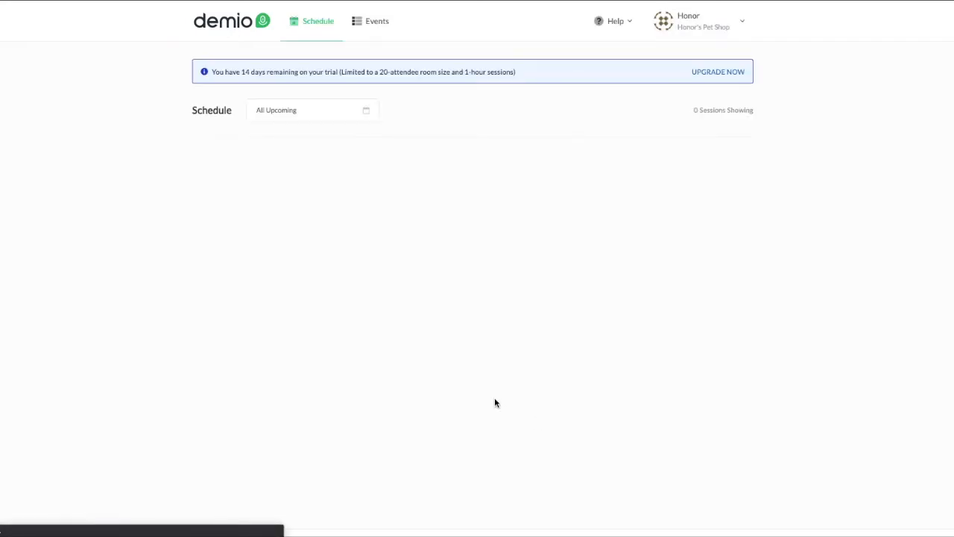
pyautogui.scroll(-3, 502, 396)
pyautogui.scroll(3, 447, 373)
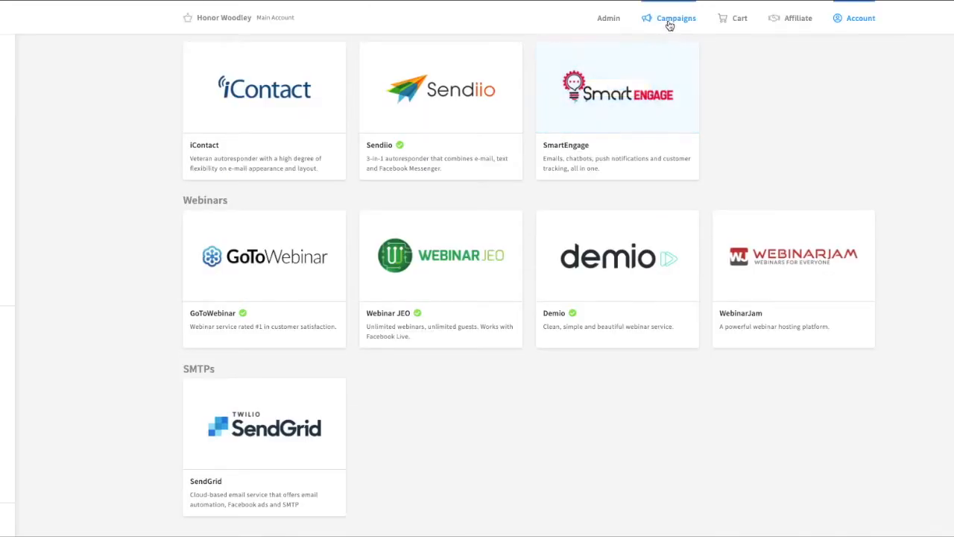
# Switch to Convertri and open the Webinar page of the Example Funnel for editing.
pyautogui.click(669, 22)
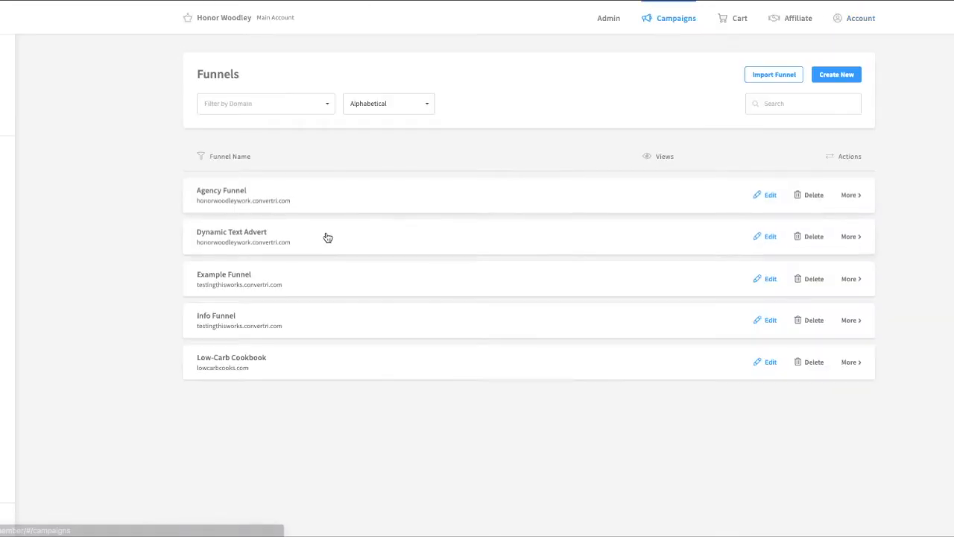
pyautogui.click(302, 275)
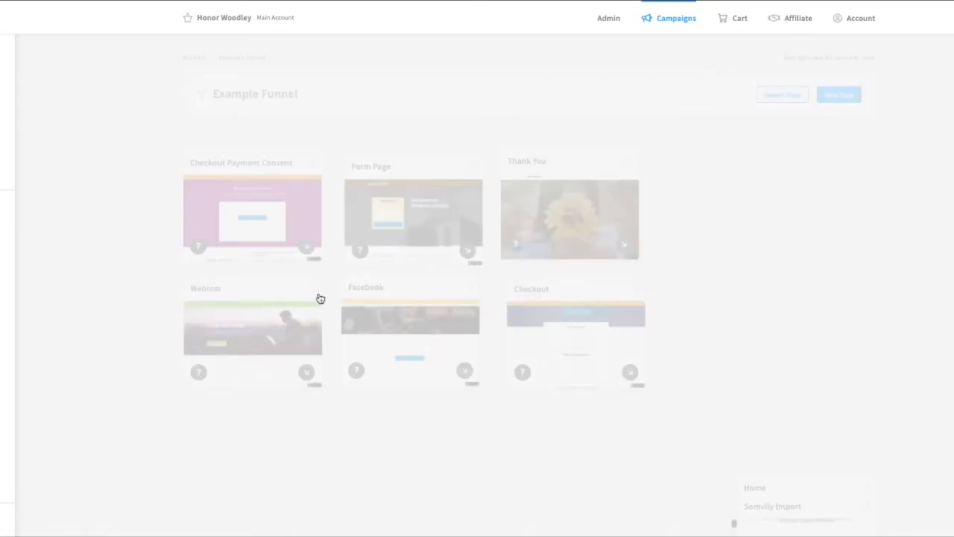
pyautogui.moveTo(247, 342)
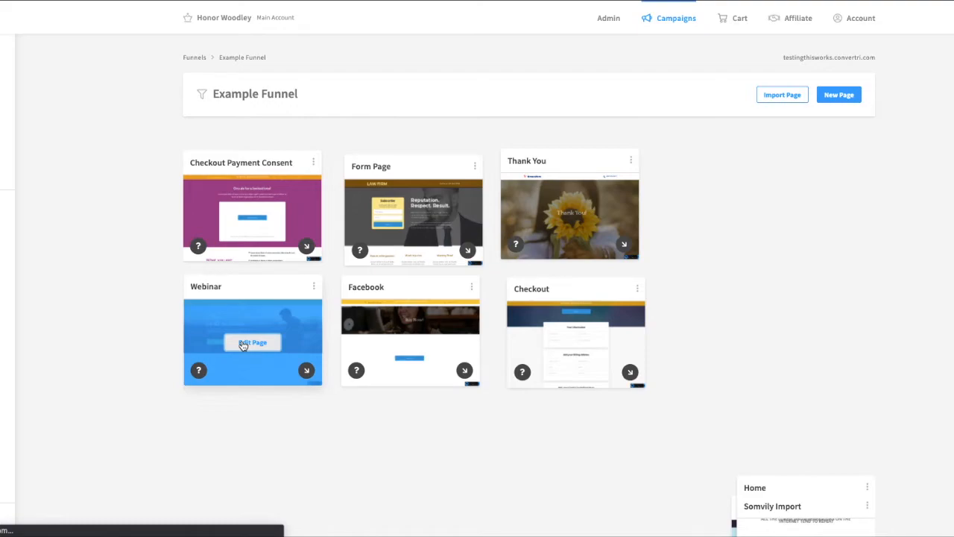
pyautogui.click(243, 343)
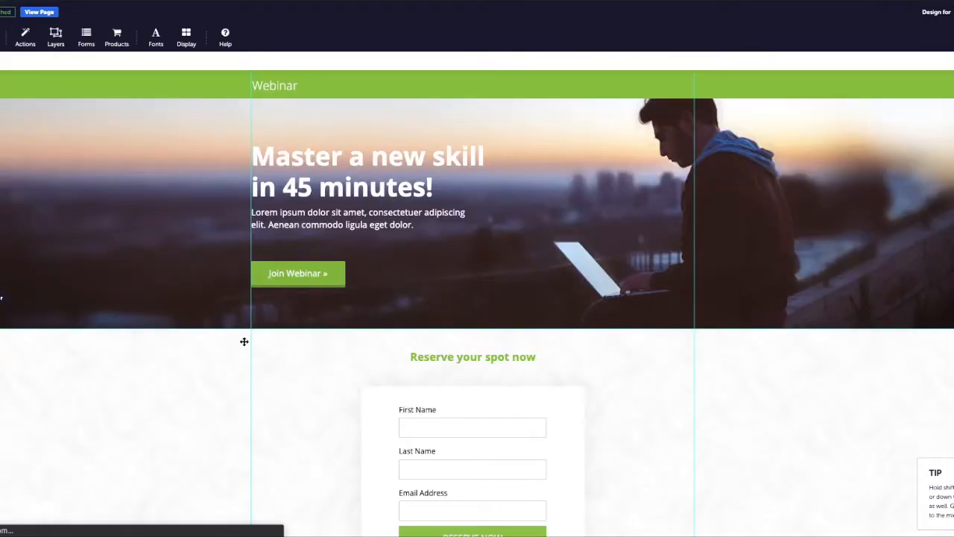
# Look over the webinar page and select the RESERVE NOW button in the registration form.
pyautogui.scroll(-1, 433, 318)
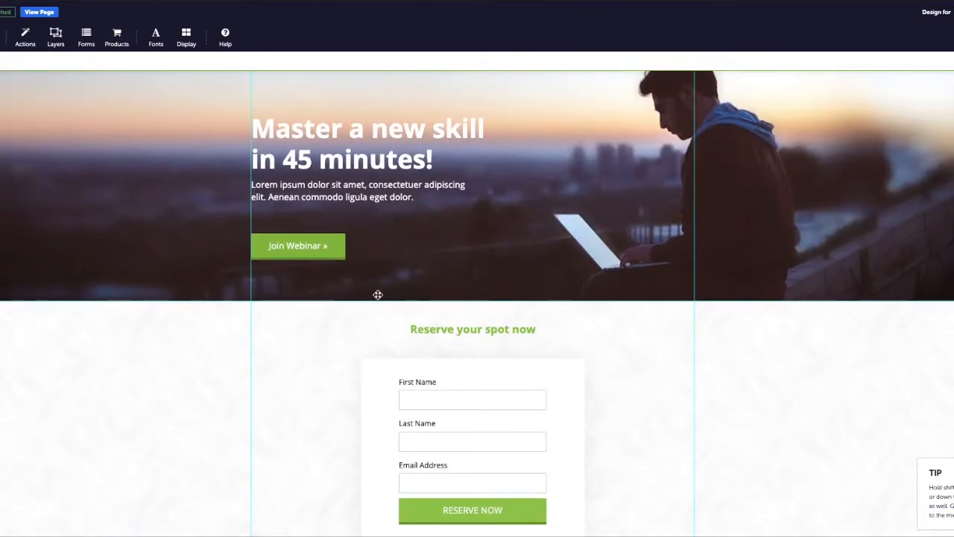
pyautogui.scroll(-4, 411, 237)
pyautogui.scroll(4, 418, 236)
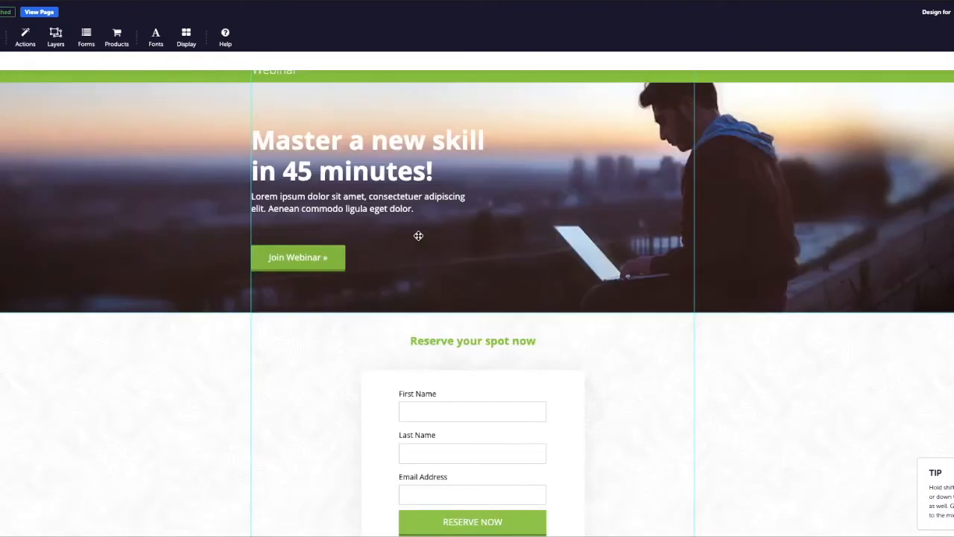
pyautogui.scroll(-3, 484, 313)
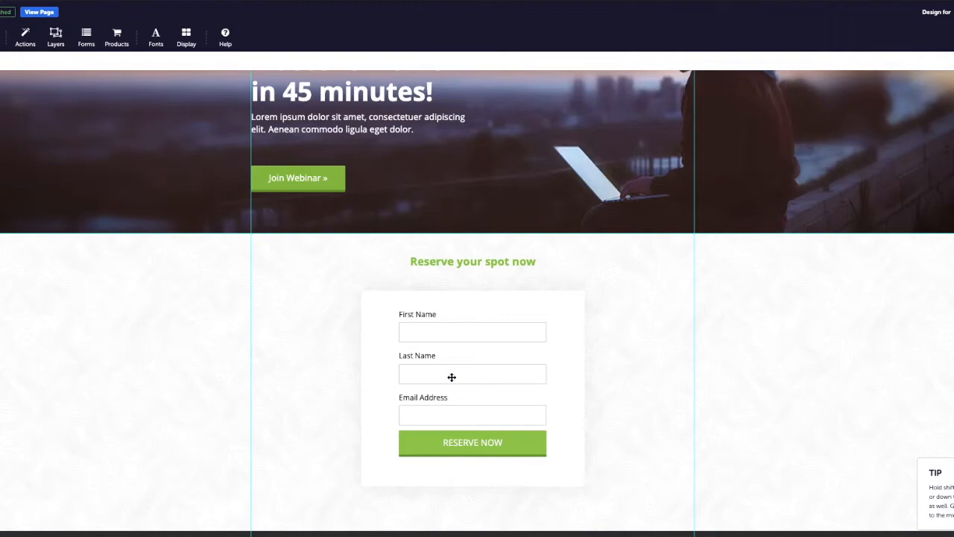
pyautogui.click(430, 415)
pyautogui.click(422, 436)
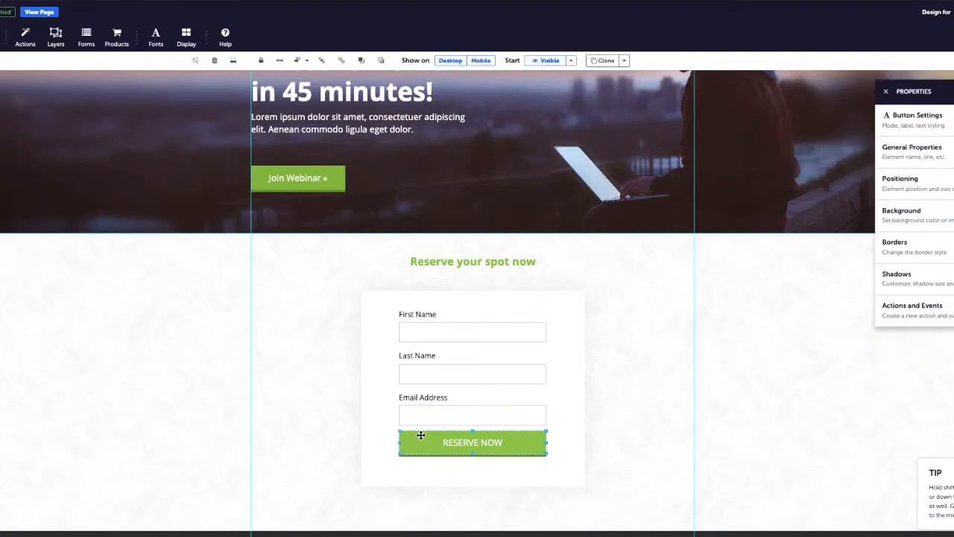
# Examine the RESERVE NOW button's settings, including its mode and label, and close its properties.
pyautogui.click(893, 121)
pyautogui.click(887, 94)
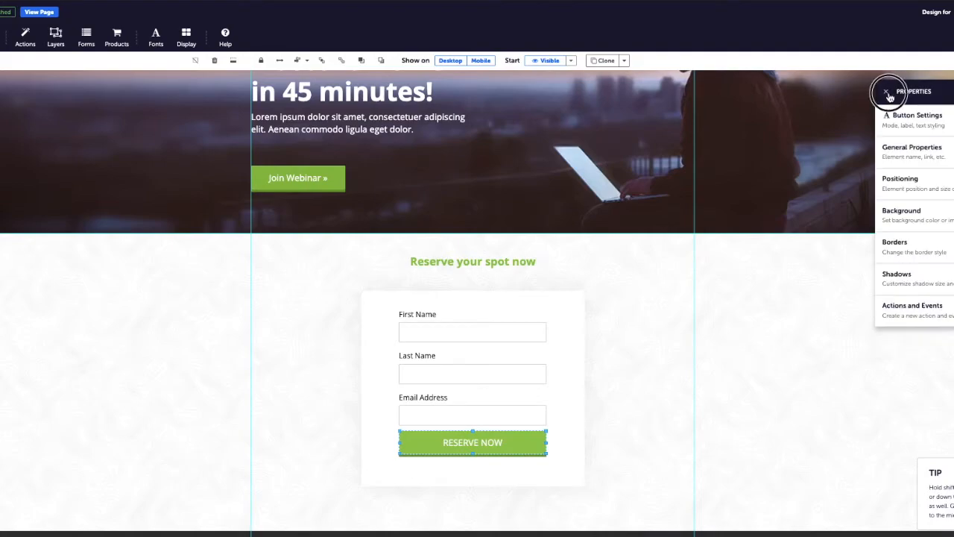
pyautogui.click(887, 93)
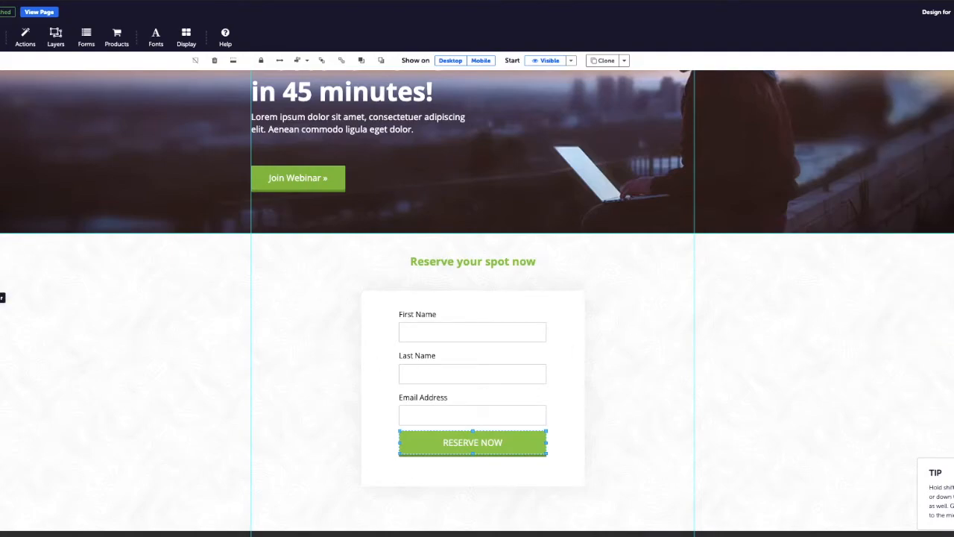
pyautogui.click(2, 130)
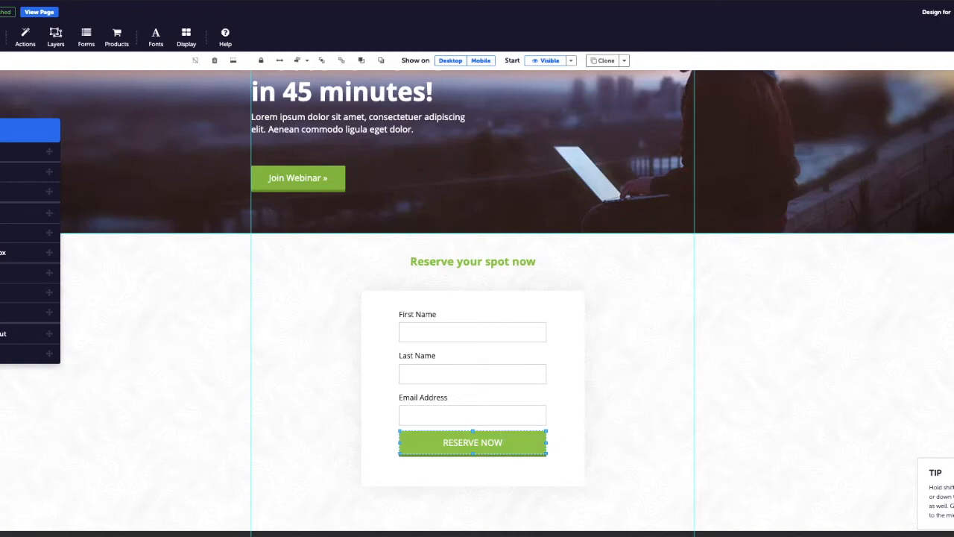
pyautogui.click(952, 110)
pyautogui.click(905, 111)
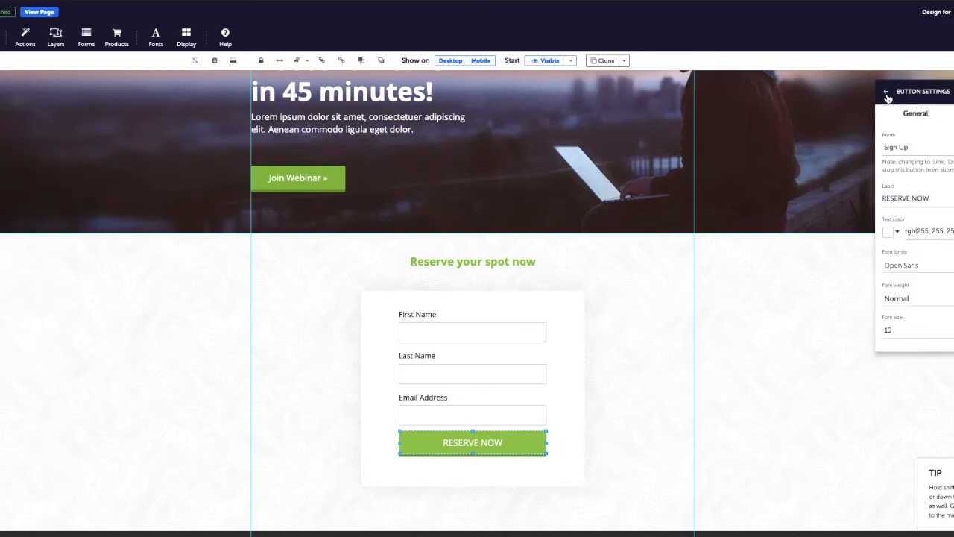
pyautogui.click(886, 94)
pyautogui.click(885, 93)
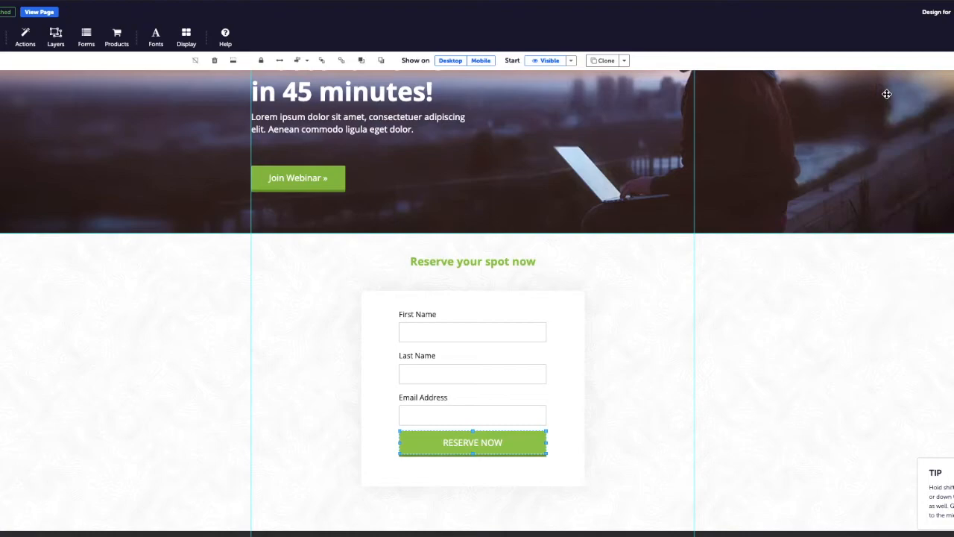
# Examine the Email Address, Last Name and First Name fields, the form box and the section around them.
pyautogui.click(432, 412)
pyautogui.click(427, 379)
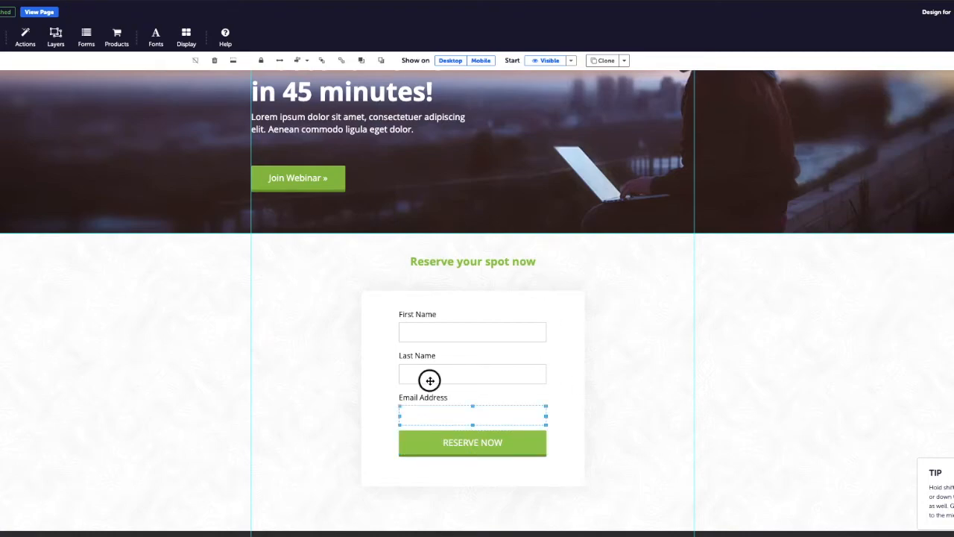
pyautogui.click(433, 336)
pyautogui.moveTo(2, 298)
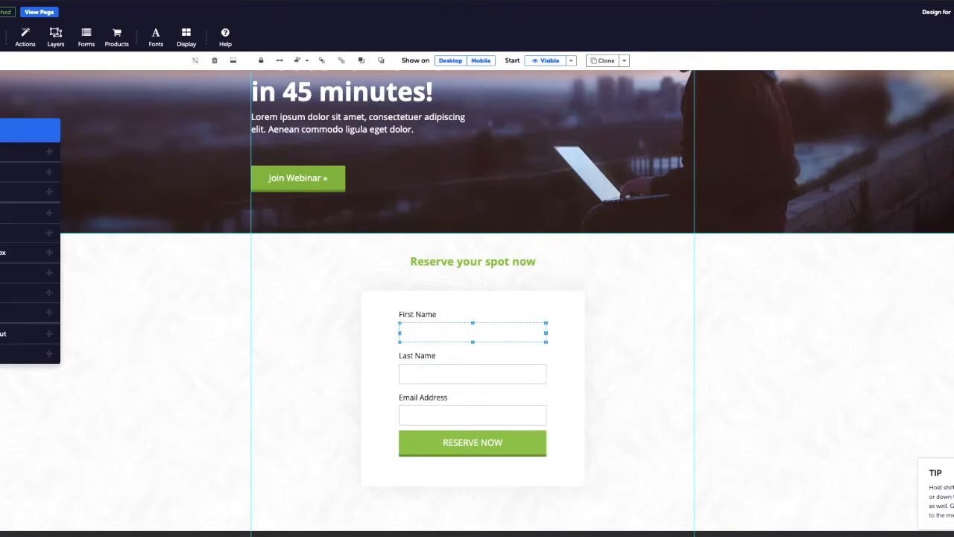
pyautogui.click(517, 375)
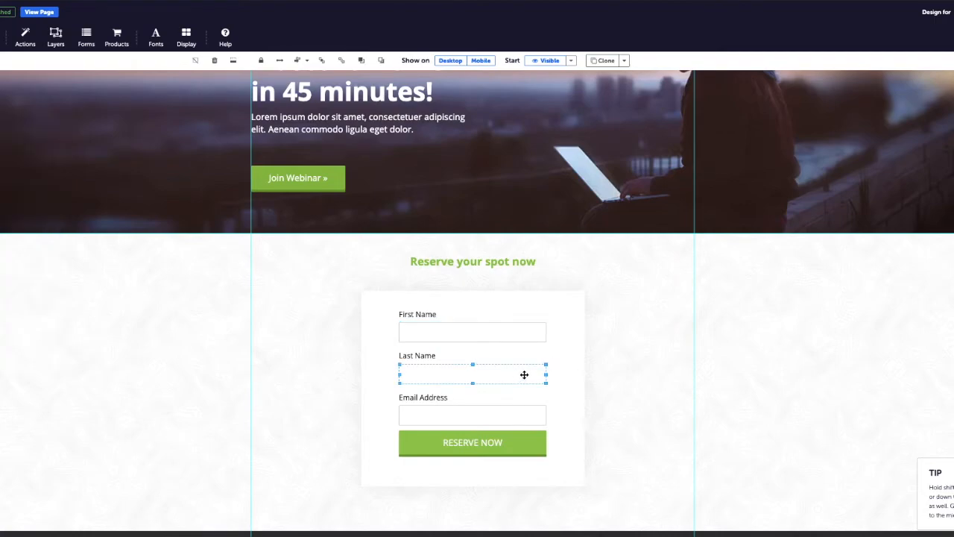
pyautogui.click(421, 430)
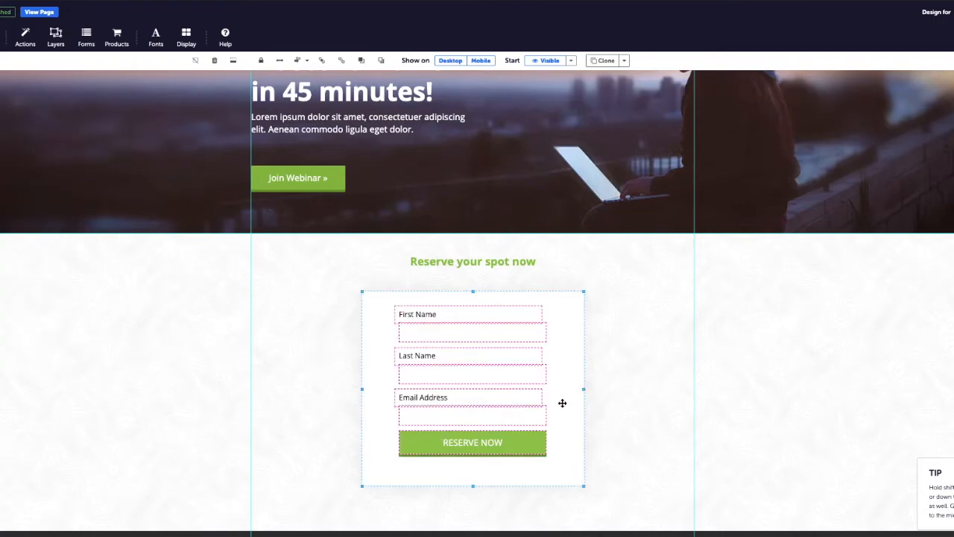
pyautogui.click(637, 350)
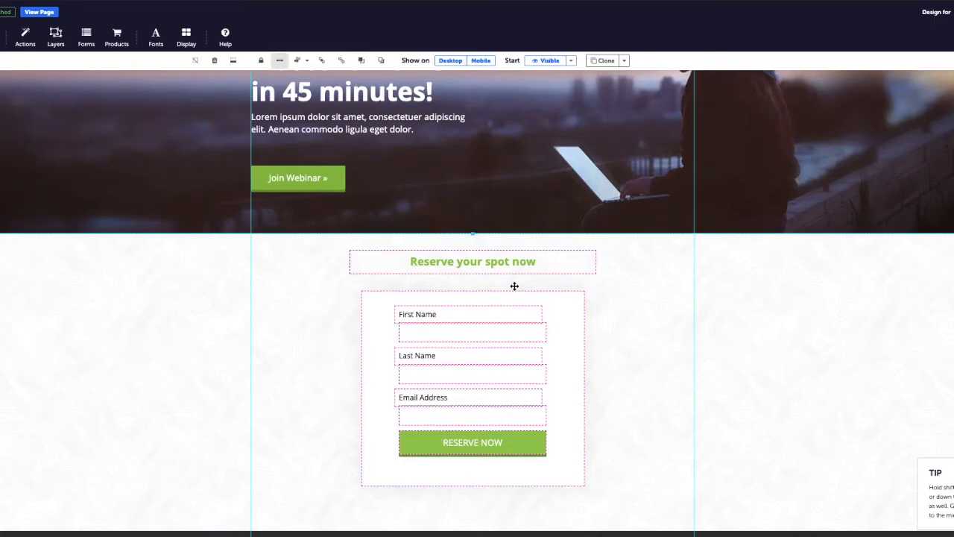
# Connect the page's registration form to Demio with Walkthrough Example as the target webinar.
pyautogui.click(467, 331)
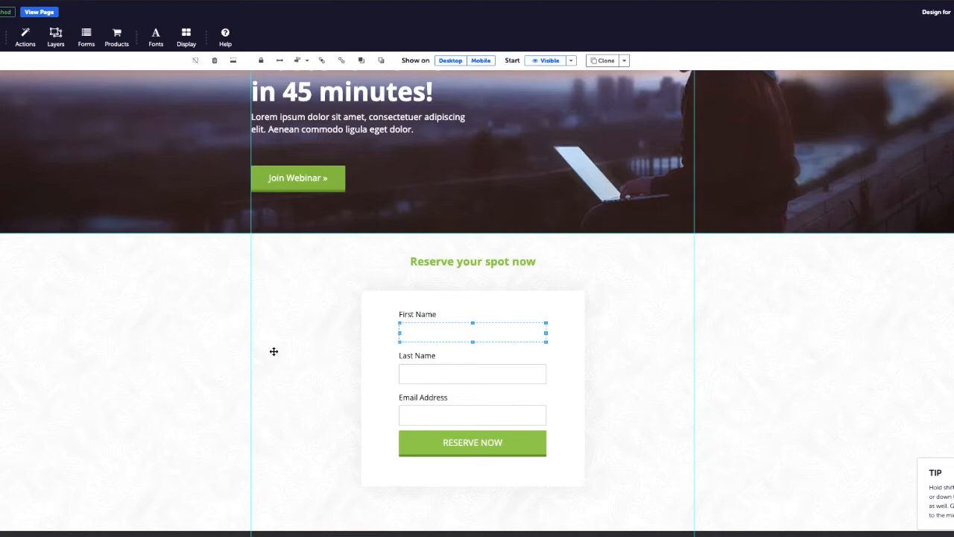
pyautogui.click(86, 34)
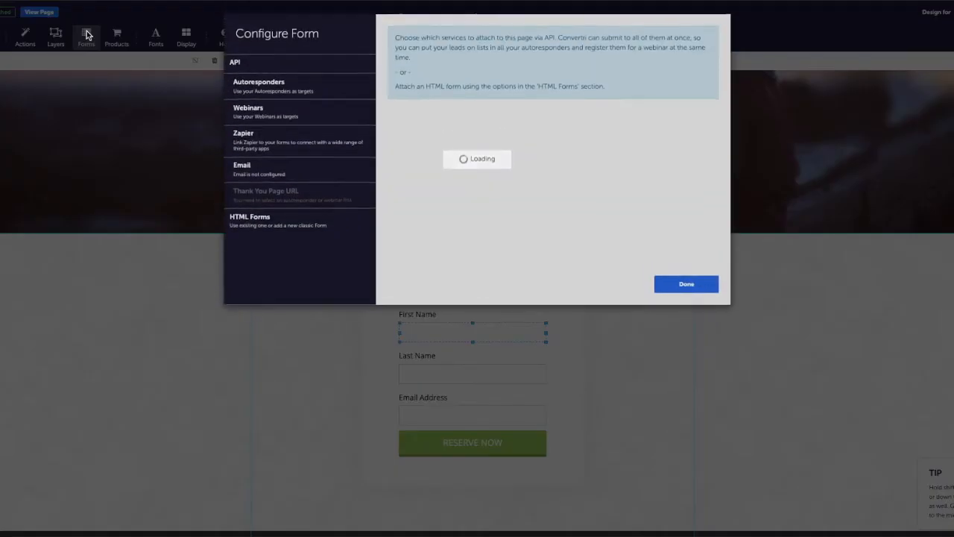
pyautogui.click(293, 122)
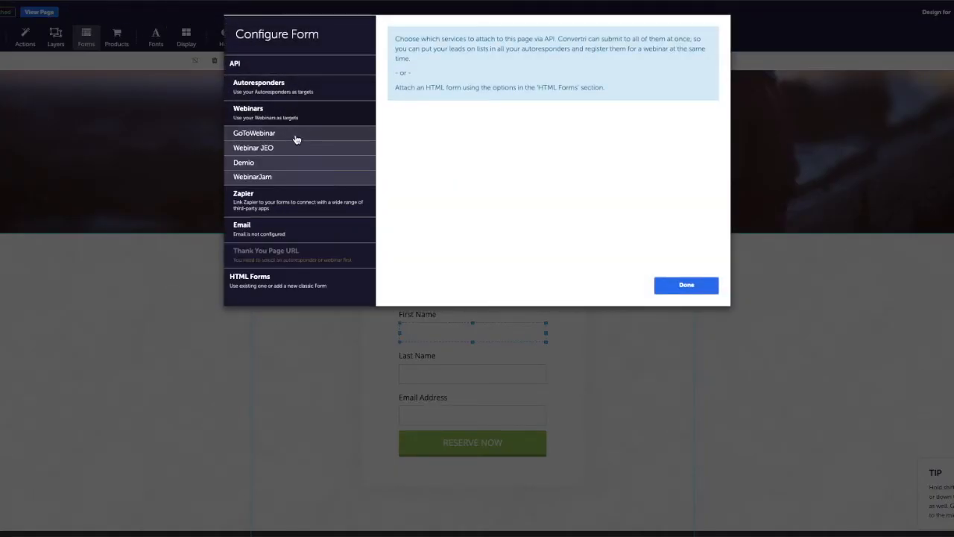
pyautogui.click(294, 163)
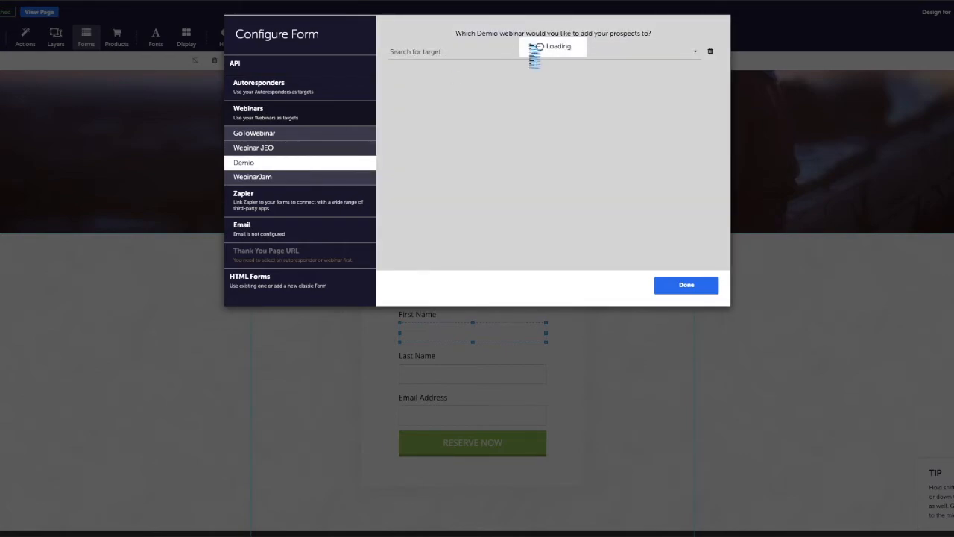
pyautogui.click(496, 55)
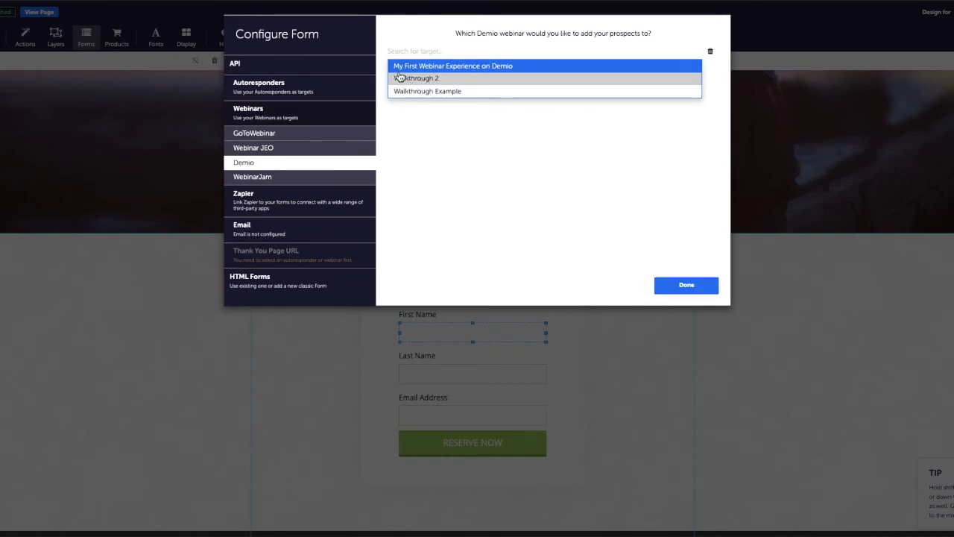
pyautogui.click(452, 93)
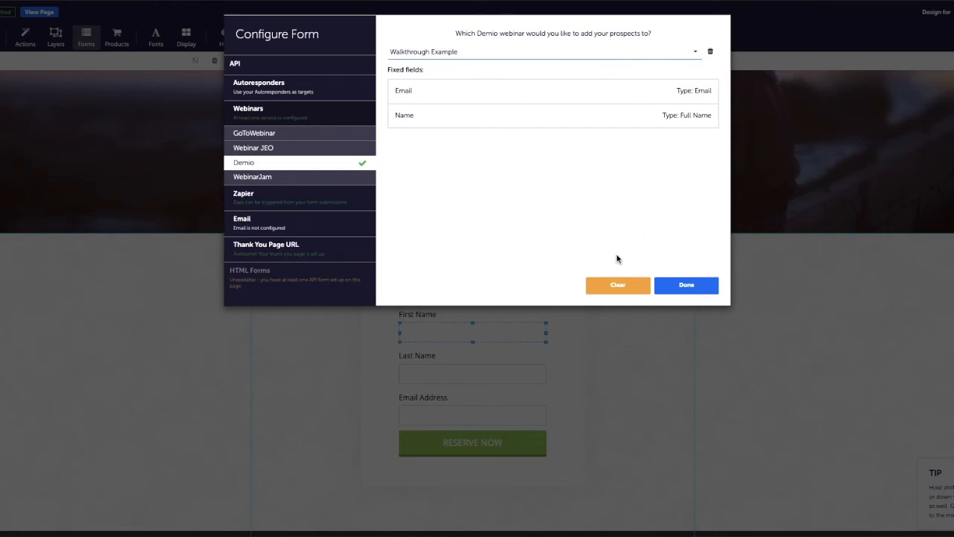
# Try the stay-on-page option in the form's Thank You Page settings, restore redirecting, and check the redirect URL.
pyautogui.click(341, 249)
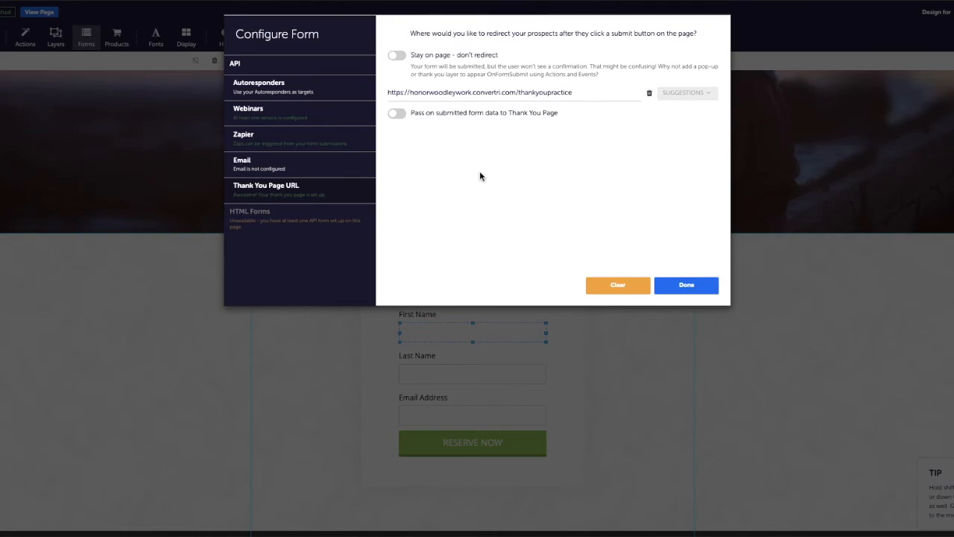
pyautogui.click(394, 57)
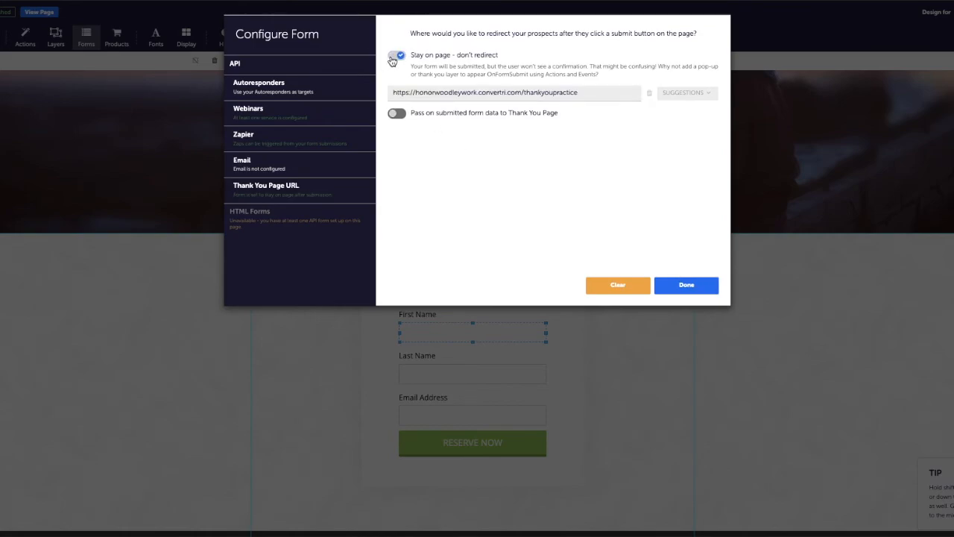
pyautogui.click(393, 57)
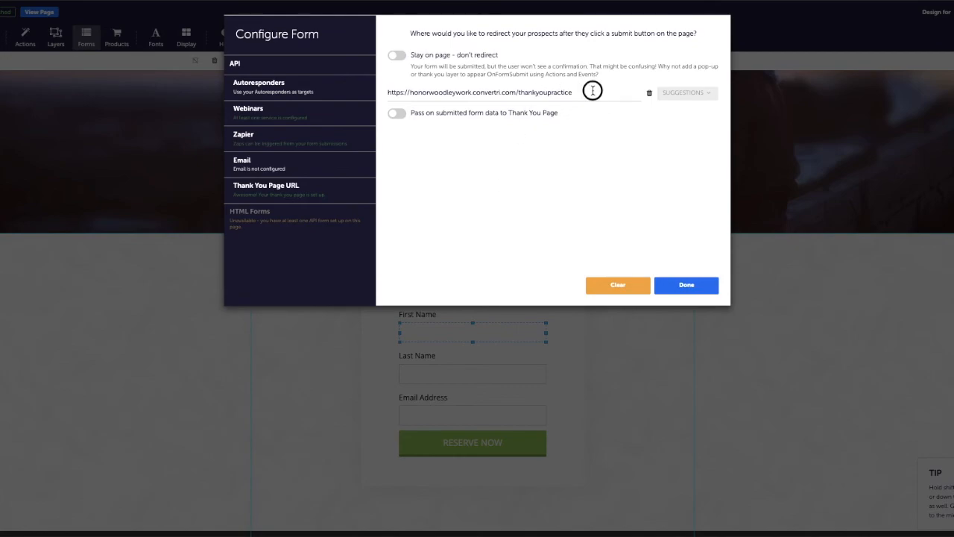
pyautogui.moveTo(593, 90); pyautogui.dragTo(393, 94)
pyautogui.click(435, 92)
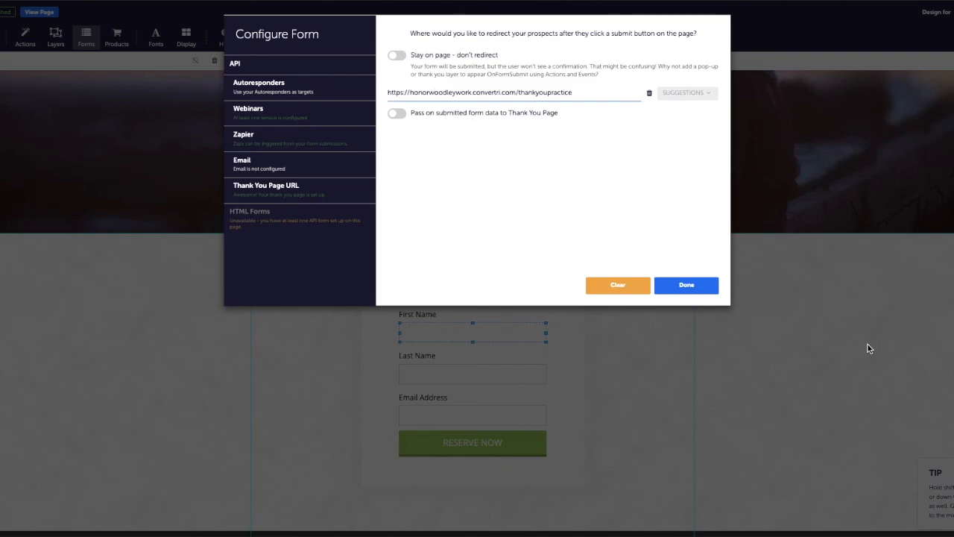
pyautogui.click(608, 90)
# Try passing submitted form data to the Thank You page, switch it back off, and finish the form configuration.
pyautogui.click(396, 118)
pyautogui.click(398, 117)
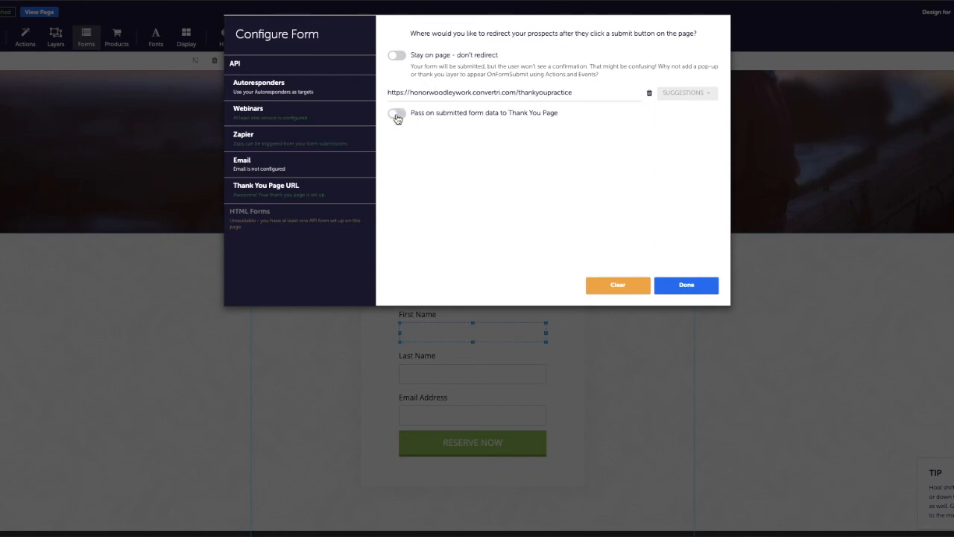
pyautogui.click(397, 118)
pyautogui.click(397, 118)
pyautogui.click(693, 285)
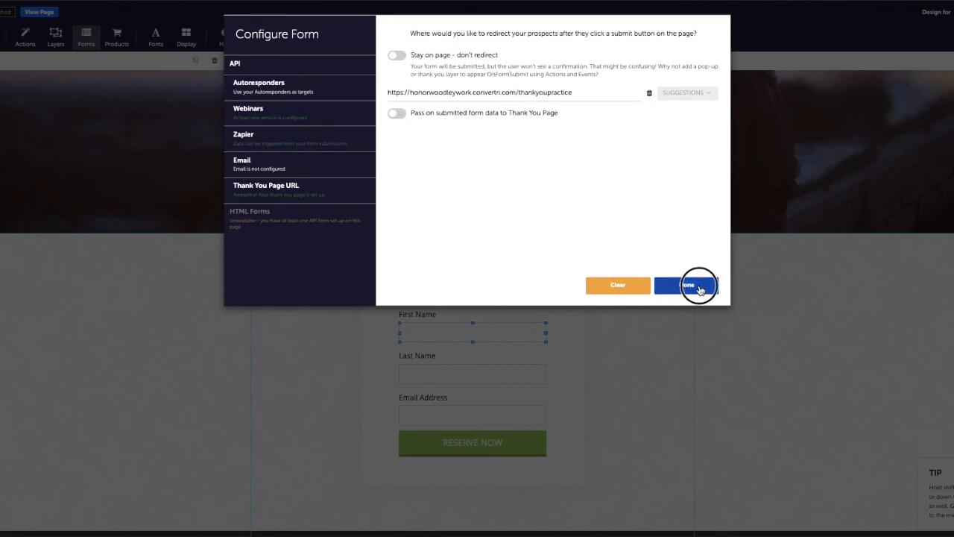